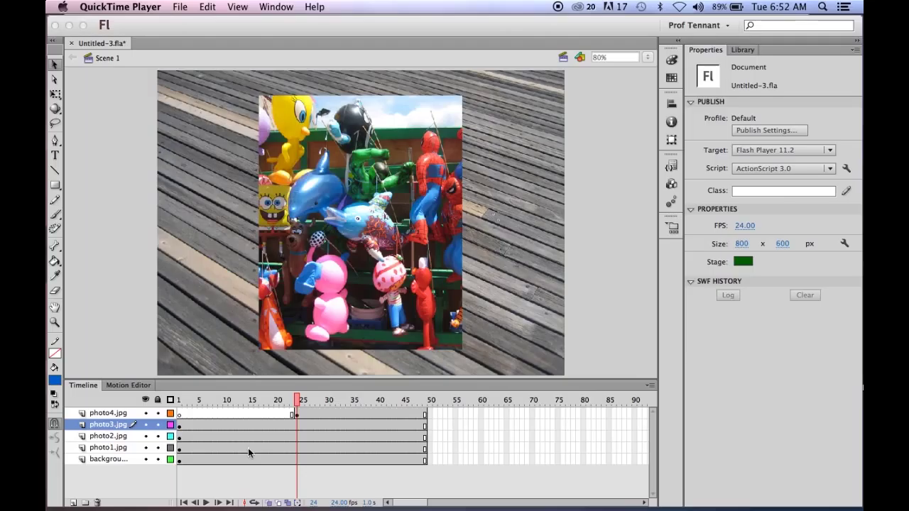
- Bring the Flash window forward and scrub back to an early frame to preview
click(294, 414)
click(297, 402)
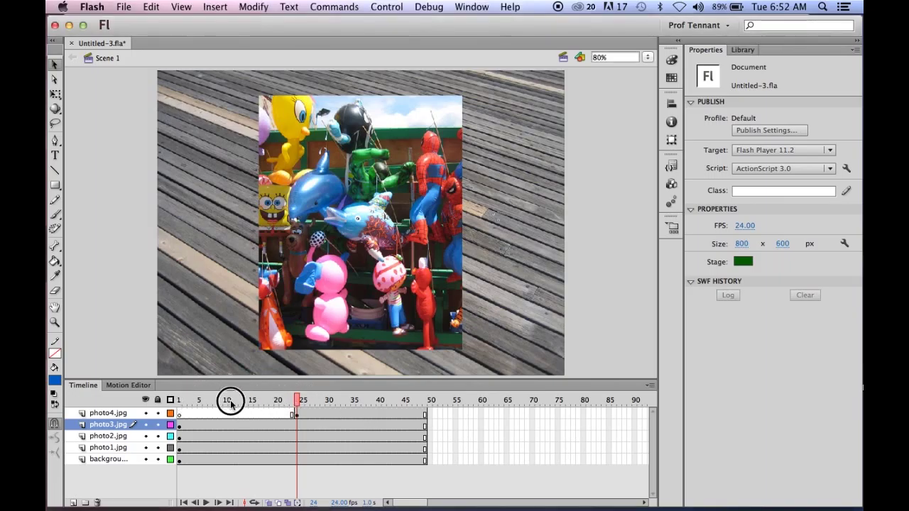
mouse_move(299, 400)
mouse_down()
mouse_move(171, 401)
mouse_move(297, 410)
mouse_up()
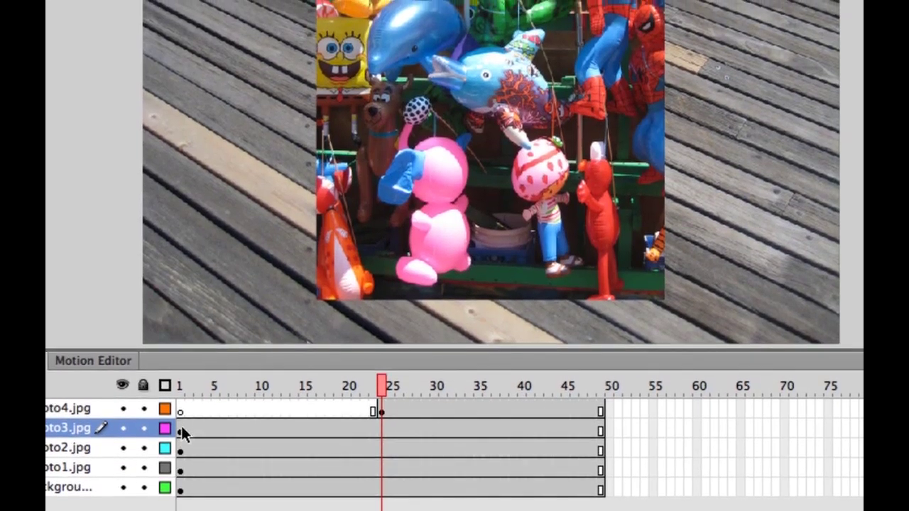
- Move the first keyframes of photo1, photo2 and photo3 from frame 1 to frame 24
click(181, 427)
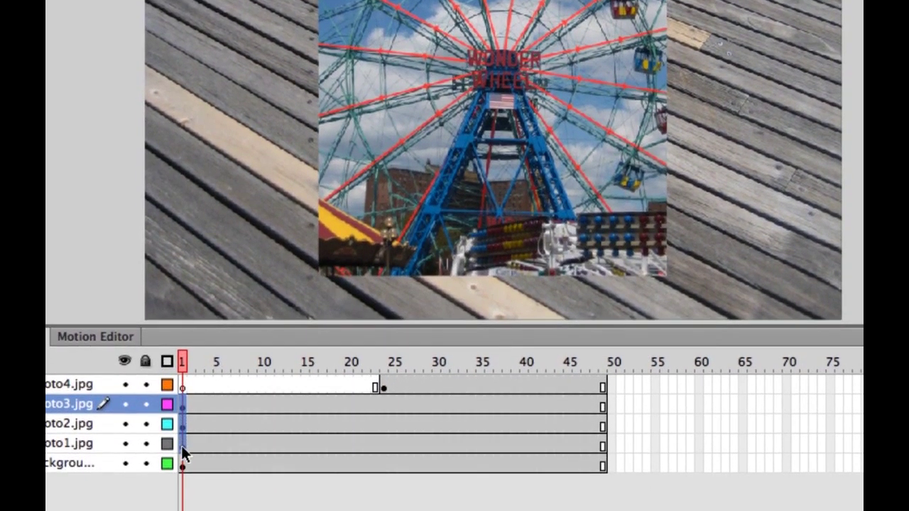
shift+click(183, 458)
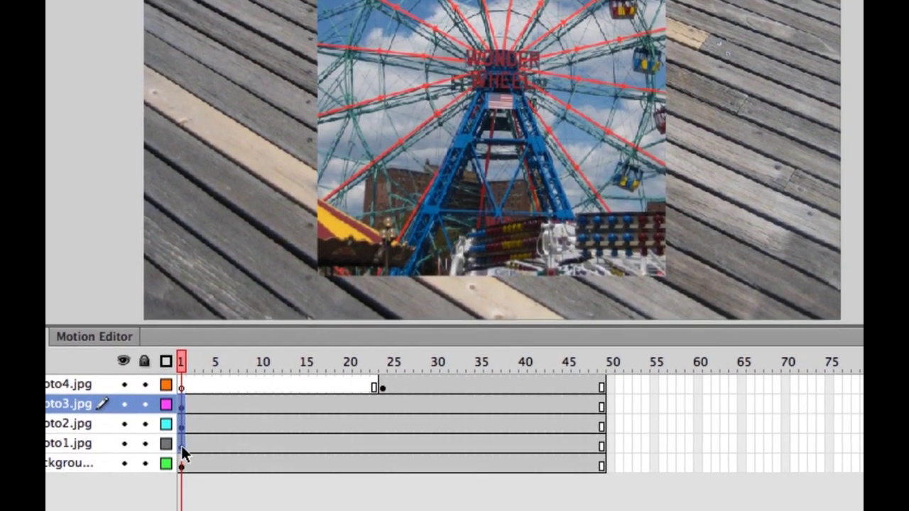
click(181, 445)
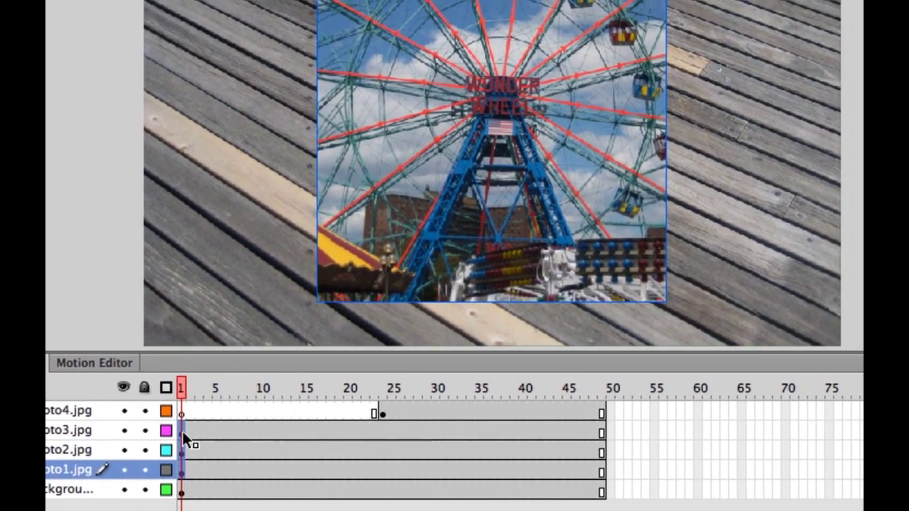
right_click(182, 431)
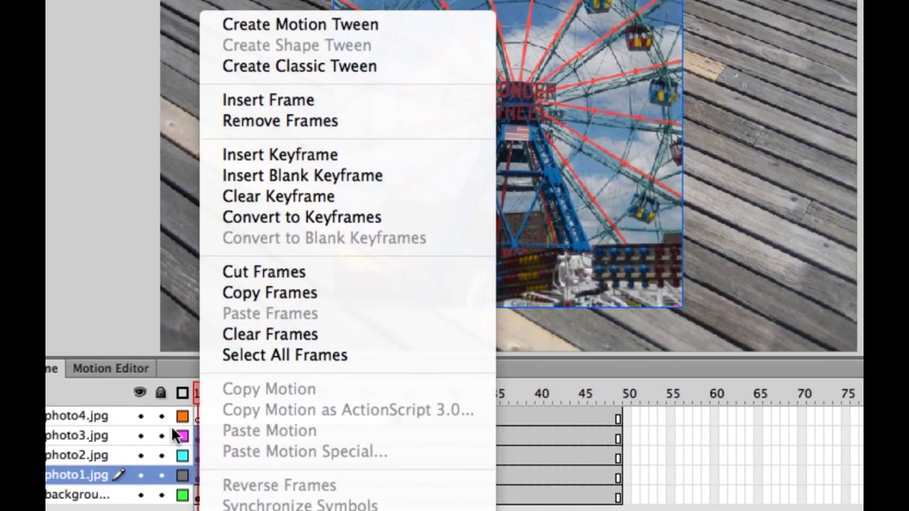
click(173, 429)
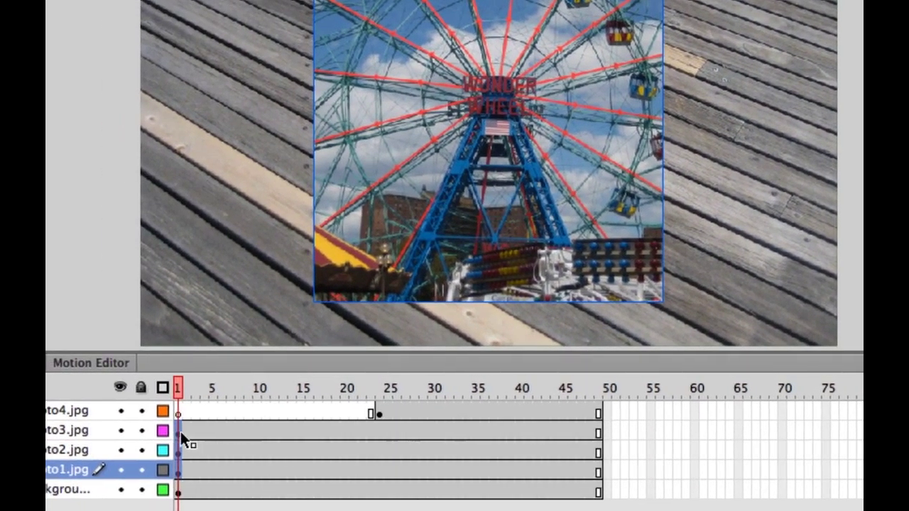
drag(170, 444, 262, 432)
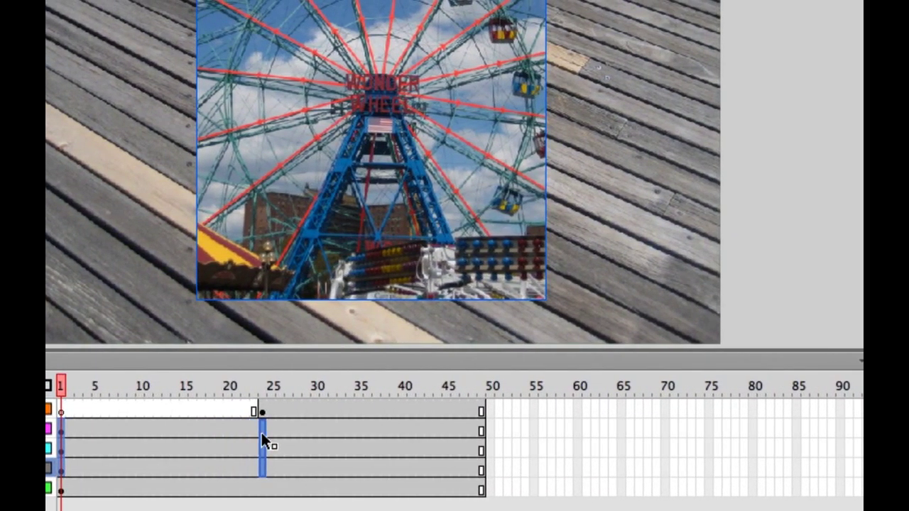
drag(261, 432, 261, 433)
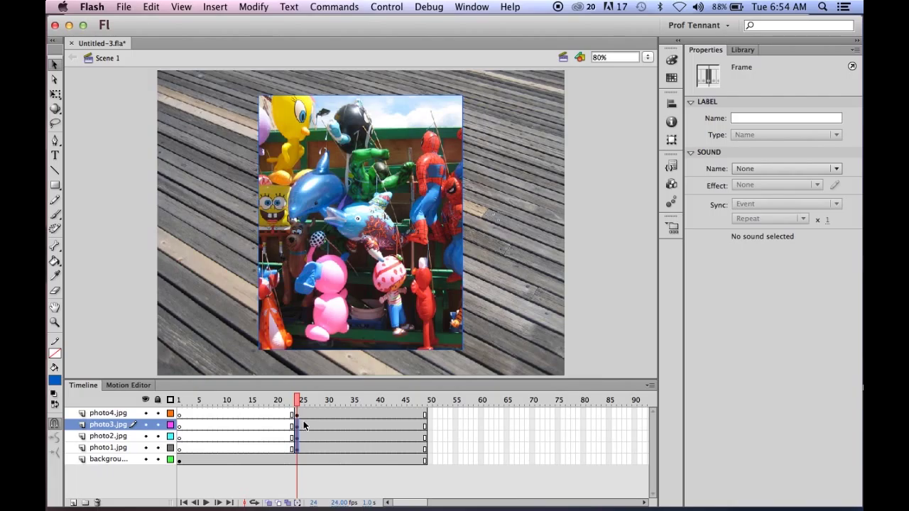
- Scrub through the later frames to about frame 47, then back to the background-only frames
drag(298, 400, 427, 413)
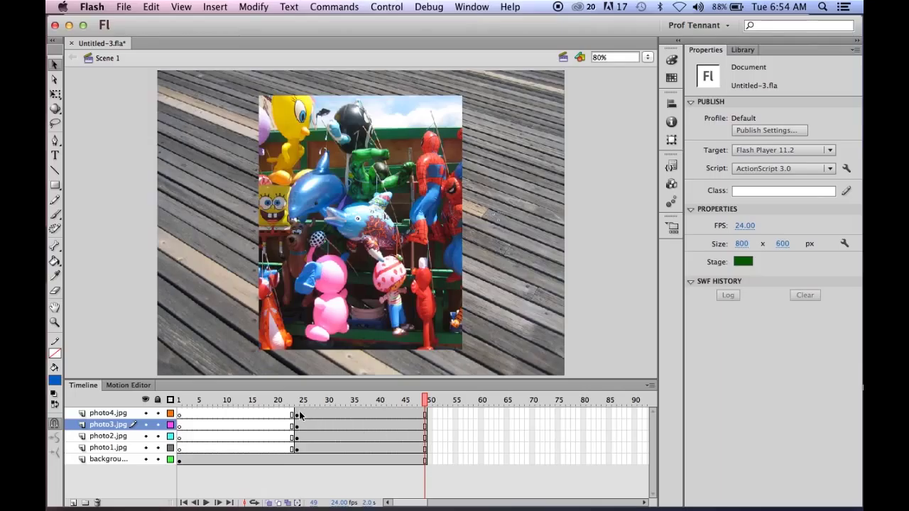
click(414, 403)
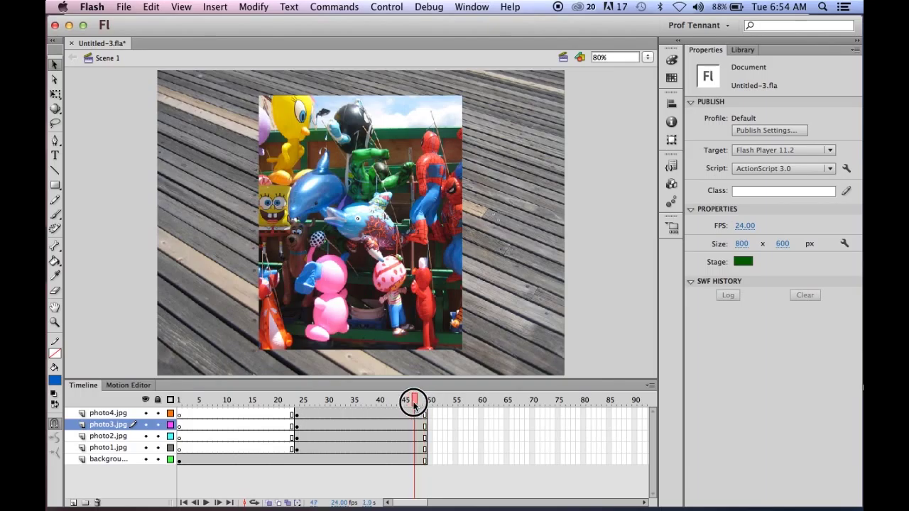
drag(414, 403, 298, 394)
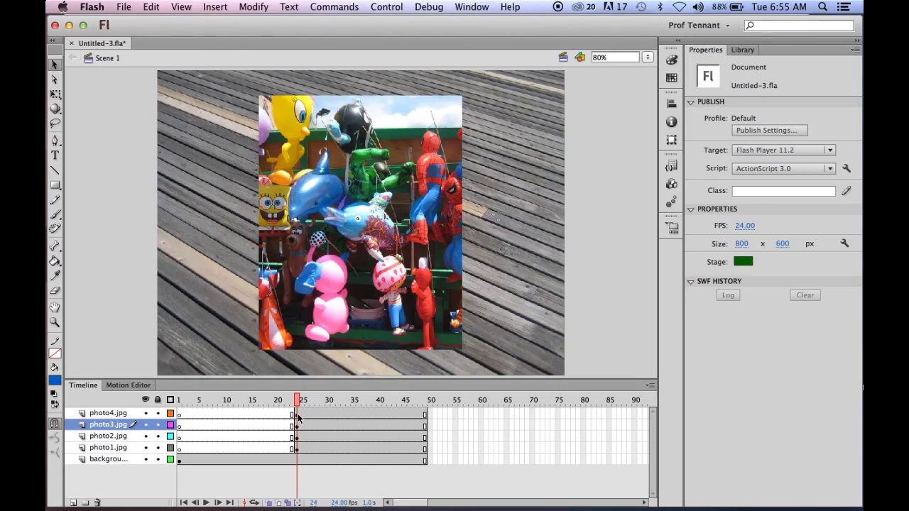
- Shift photo4's frame span later so its keyframe sits near frame 48, running to about 74
click(297, 413)
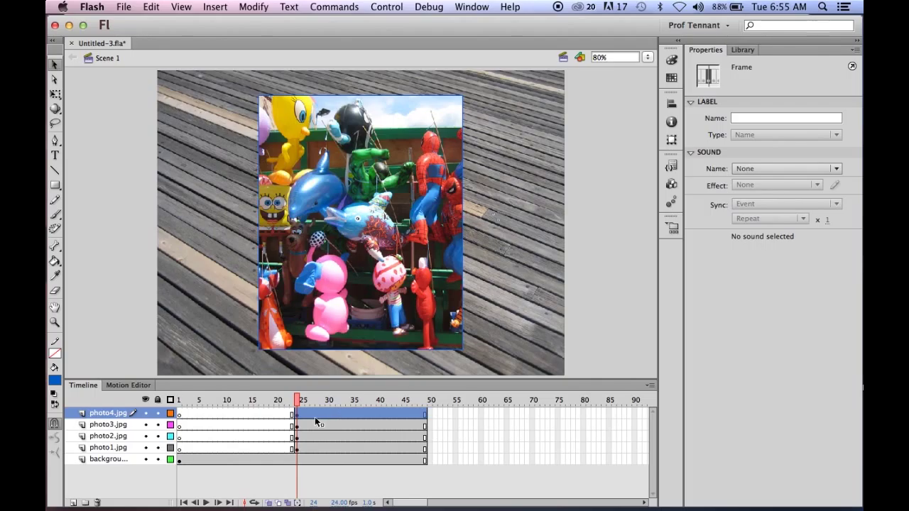
drag(311, 418, 421, 395)
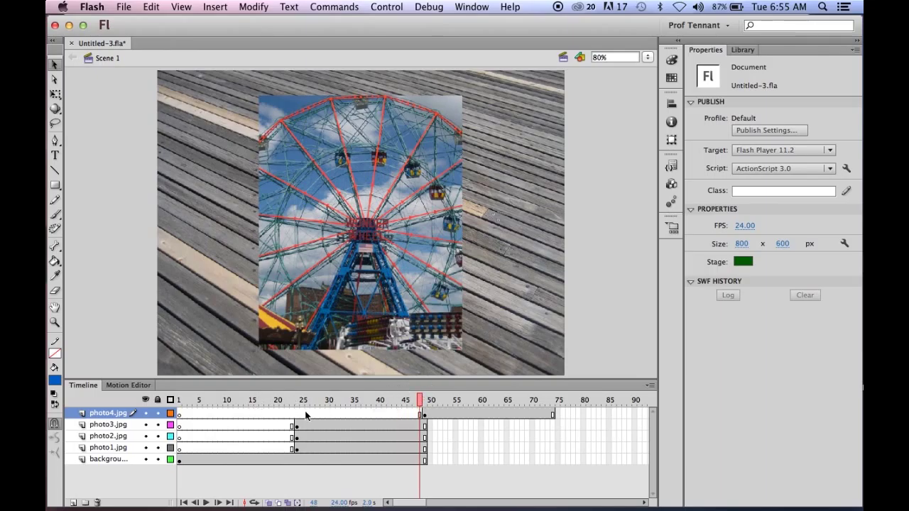
drag(419, 396, 289, 373)
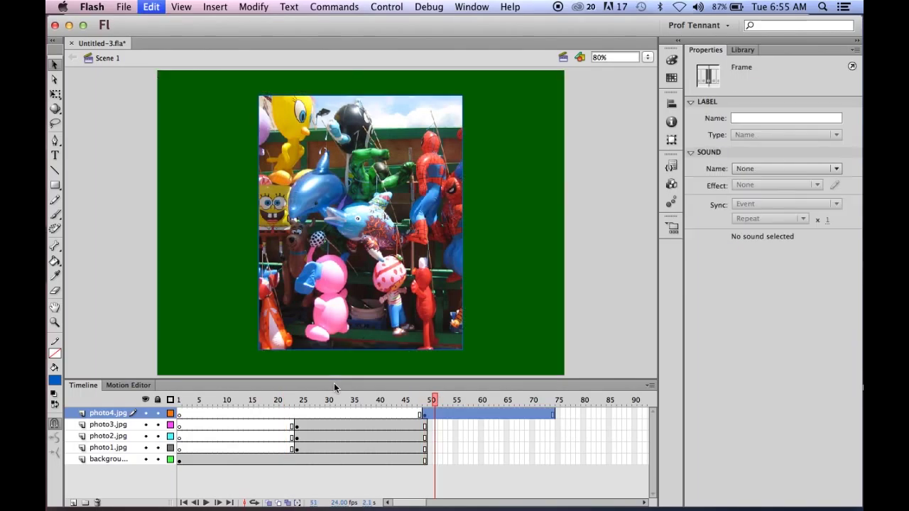
- Undo the move so photo4 again spans frames 24 to 50
key(super+z)
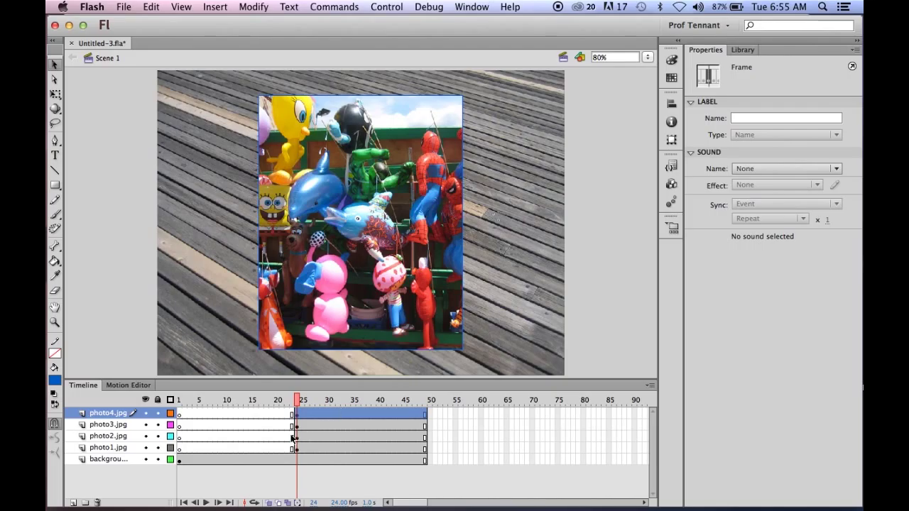
click(455, 416)
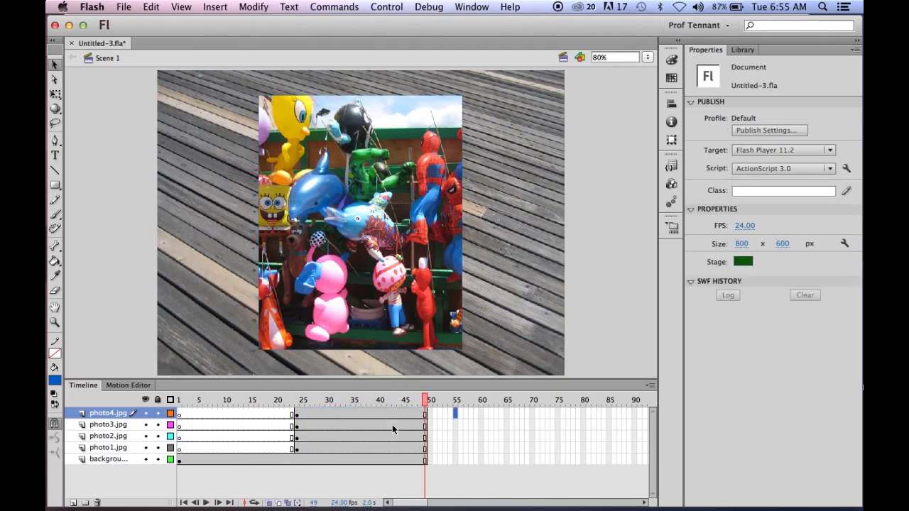
click(297, 414)
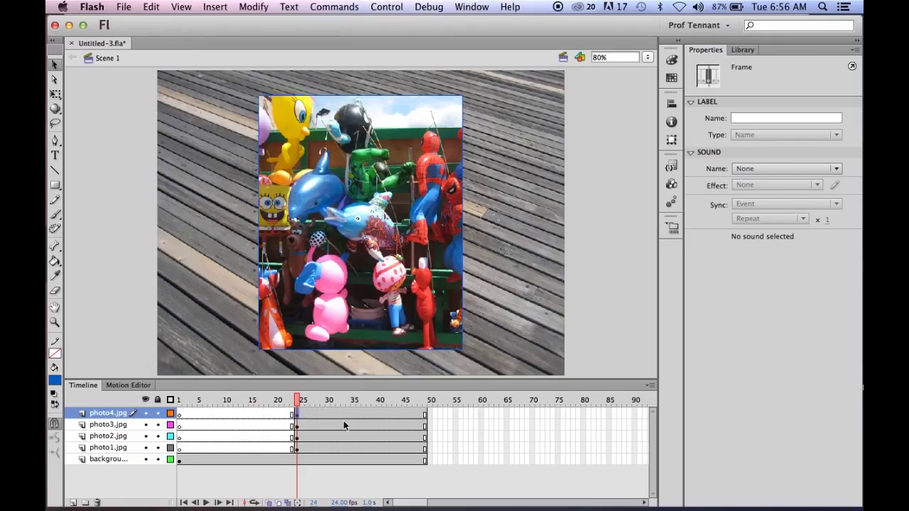
- Select frames 24–49 on photo4, photo3 and photo2 and bring up their frame options menu
shift+click(424, 437)
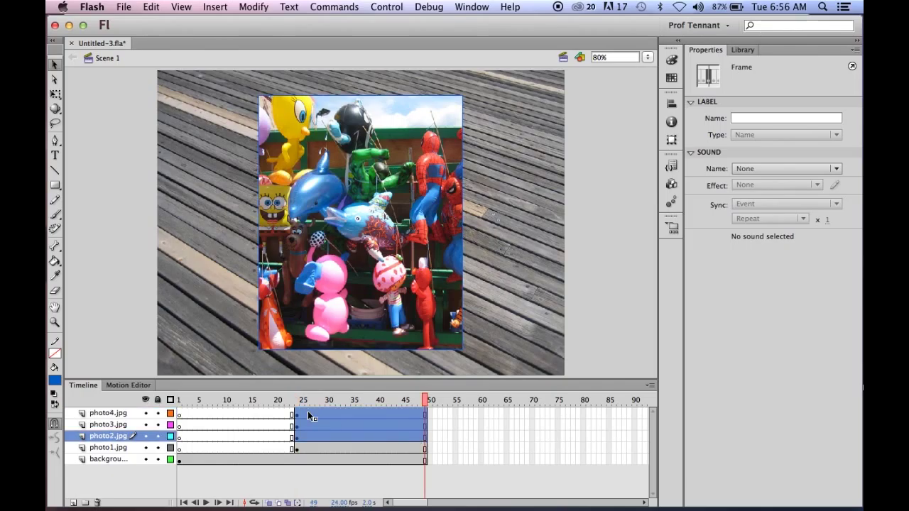
click(476, 447)
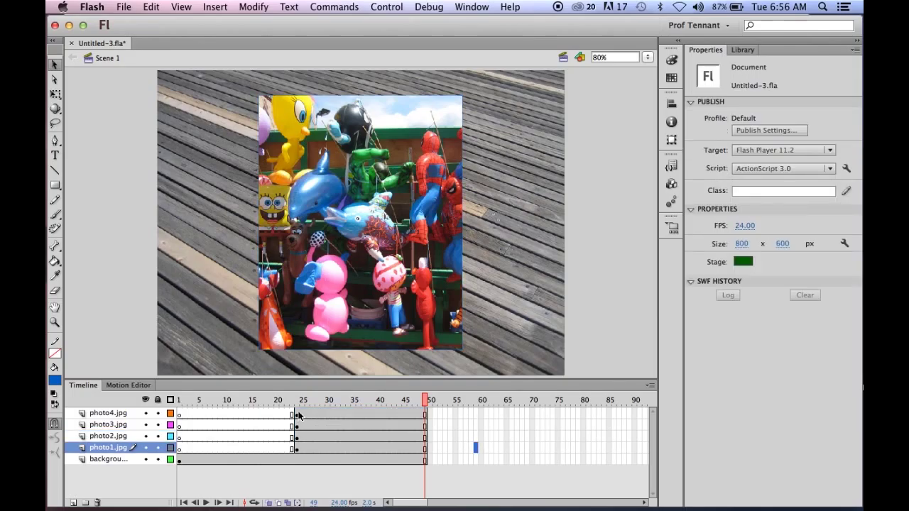
mouse_move(296, 412)
mouse_down()
mouse_move(307, 416)
mouse_move(297, 413)
mouse_up()
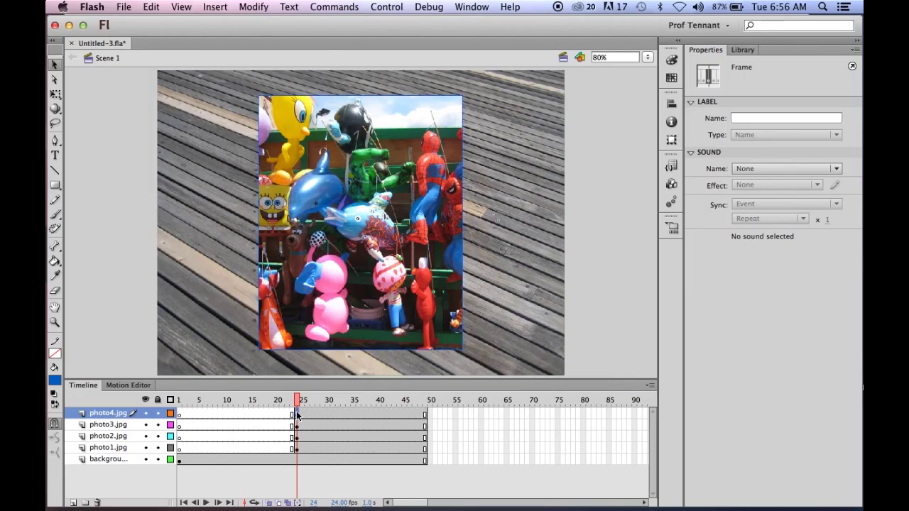
click(471, 447)
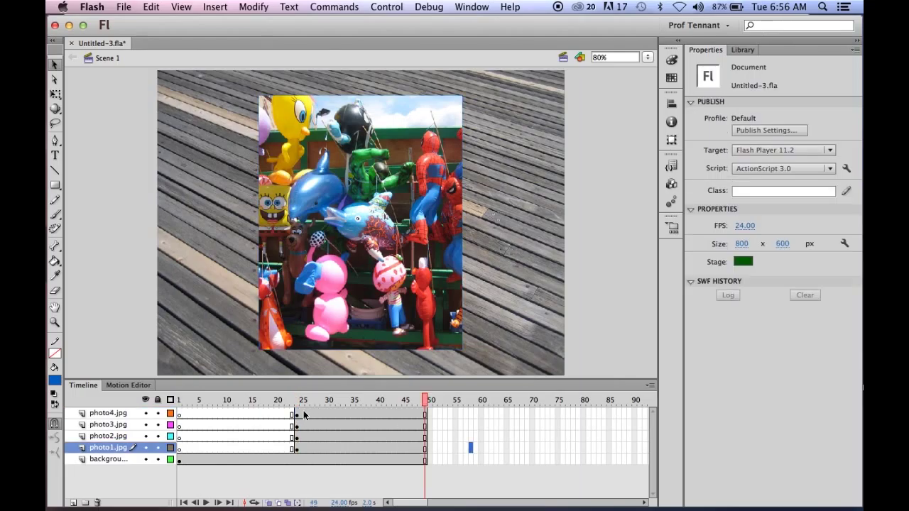
click(297, 412)
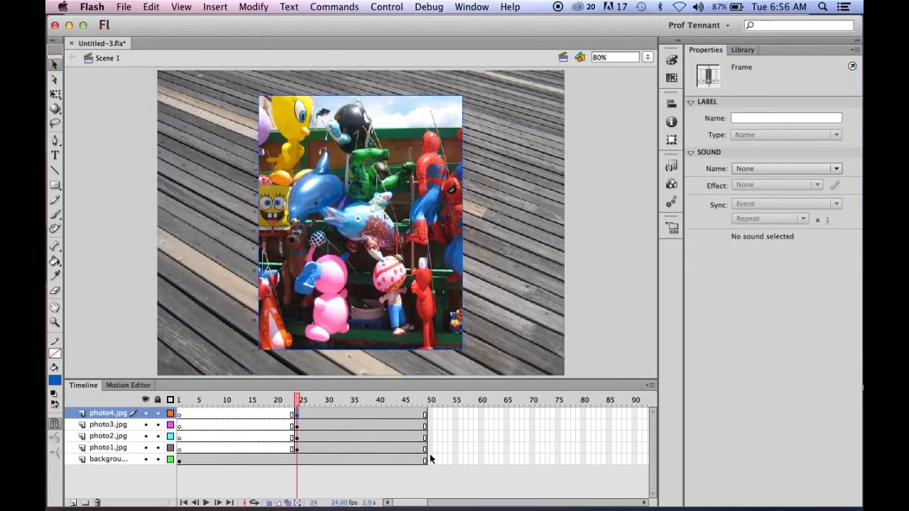
drag(425, 437, 297, 403)
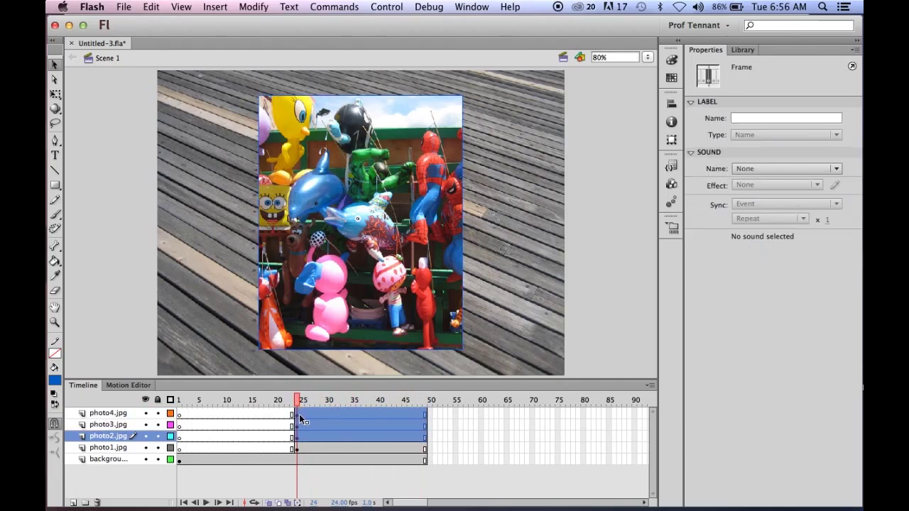
right_click(298, 417)
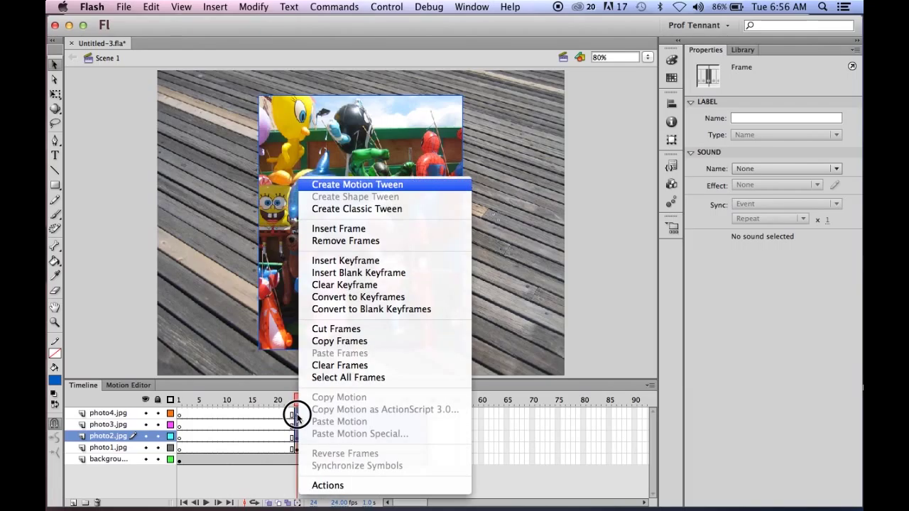
- Shift the photo4, photo3 and photo2 spans to start at frame 49
key(Return)
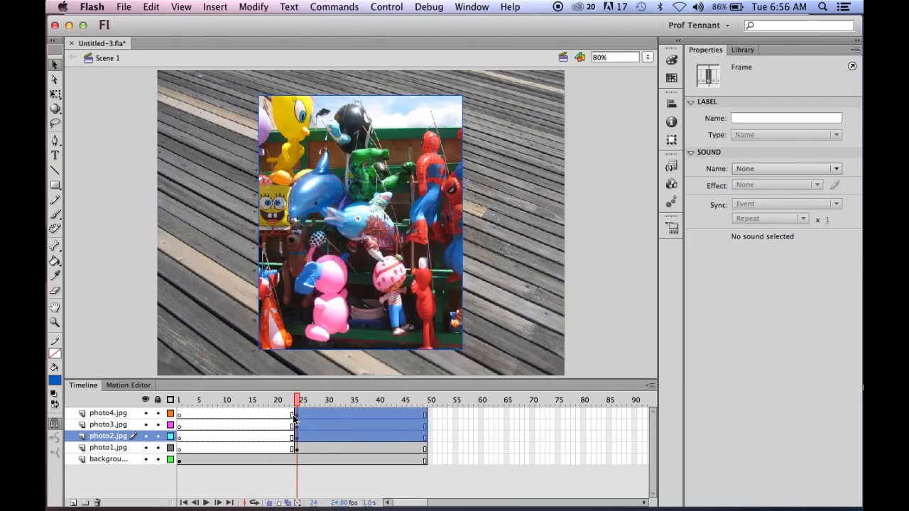
drag(297, 416, 427, 415)
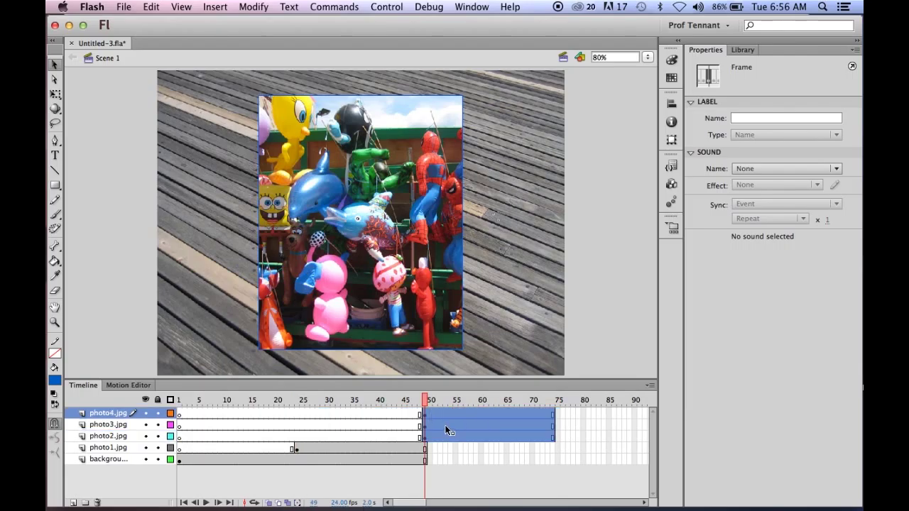
click(582, 426)
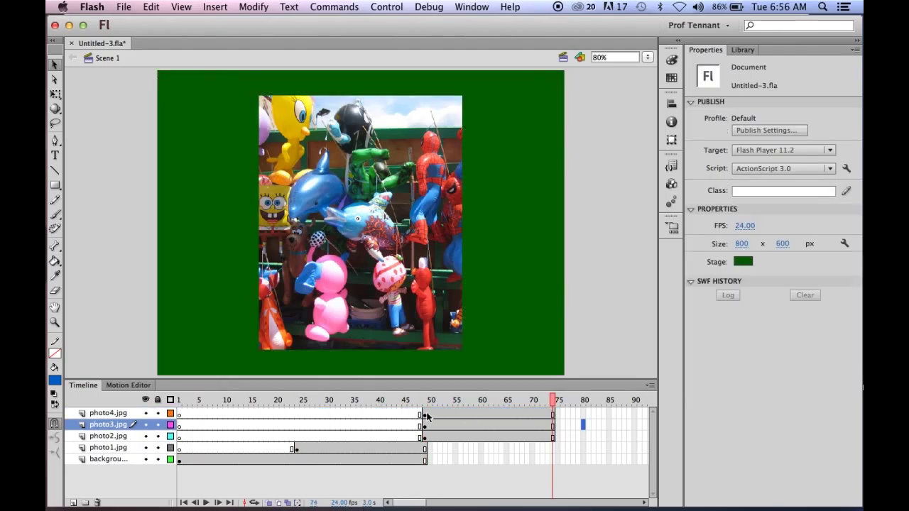
- Shift photo4 and photo3 onward to start at frame 74
click(424, 414)
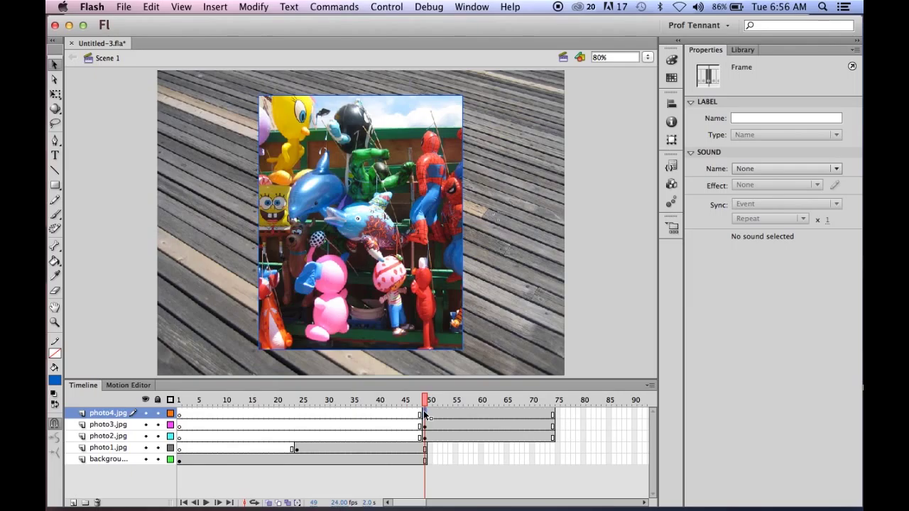
shift+click(554, 429)
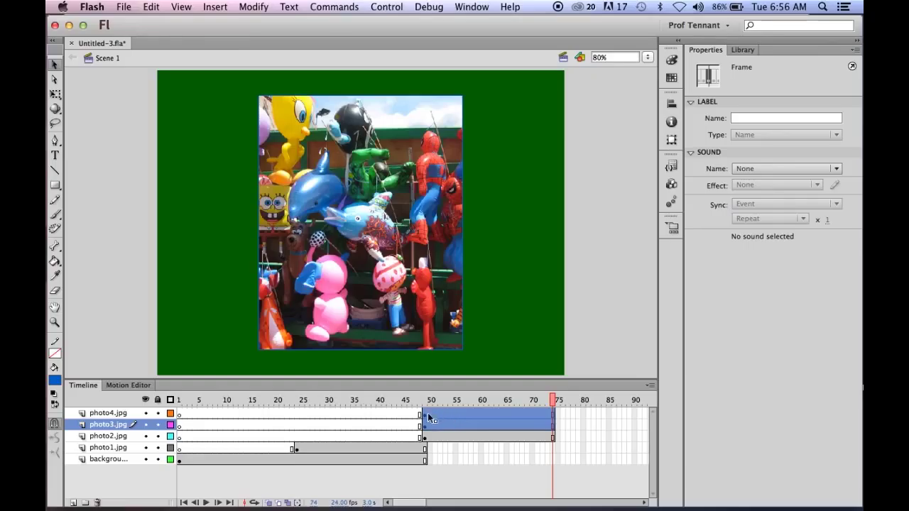
drag(426, 419, 552, 415)
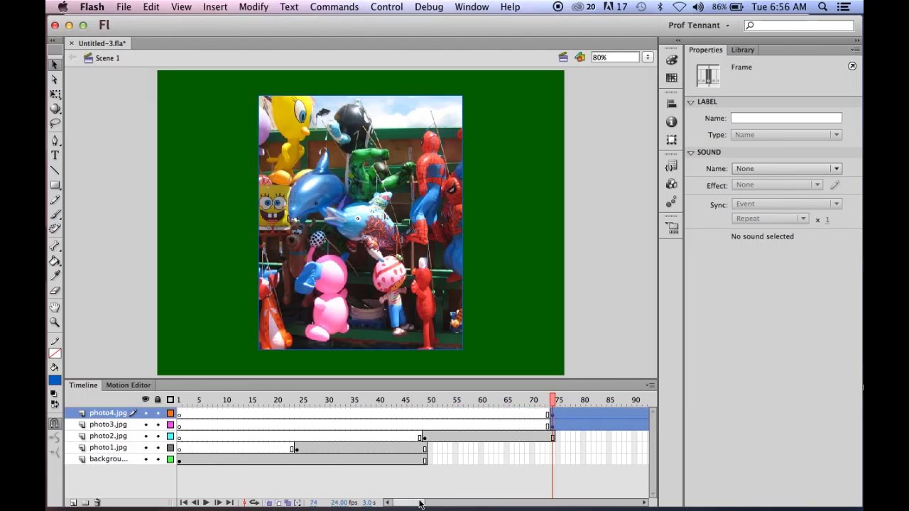
drag(419, 501, 438, 503)
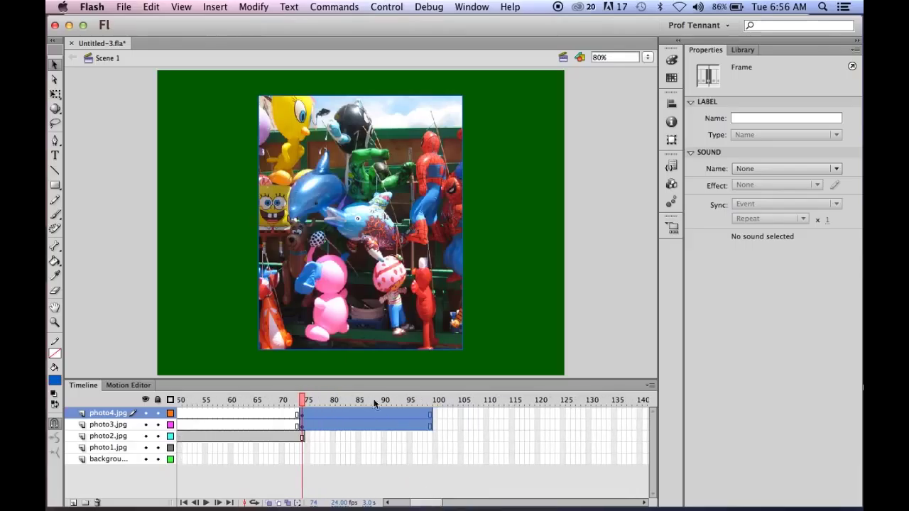
click(460, 426)
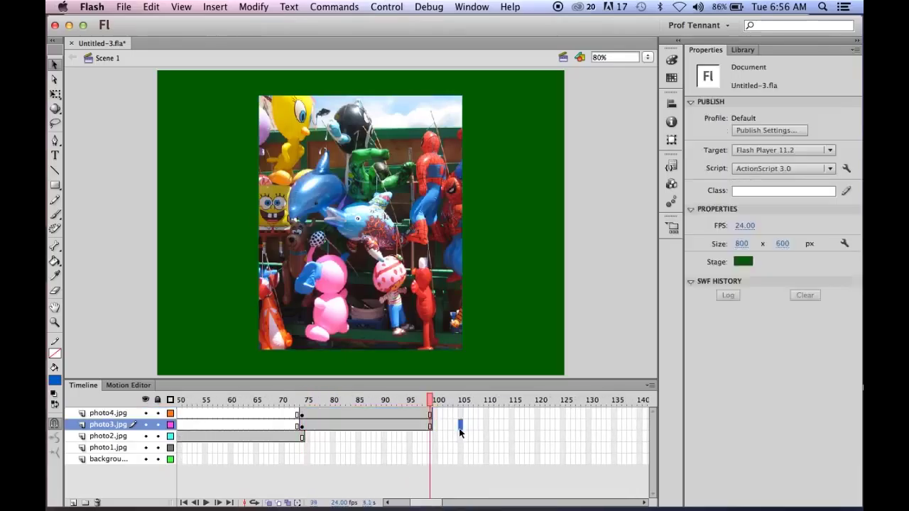
- Move photo4 alone to start at frame 99 and scrub through to preview the sequence
click(301, 414)
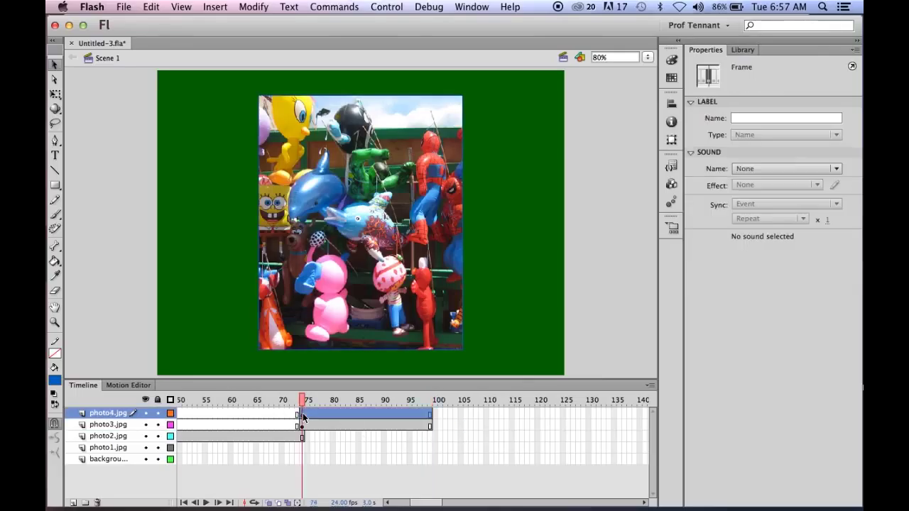
drag(303, 418, 431, 407)
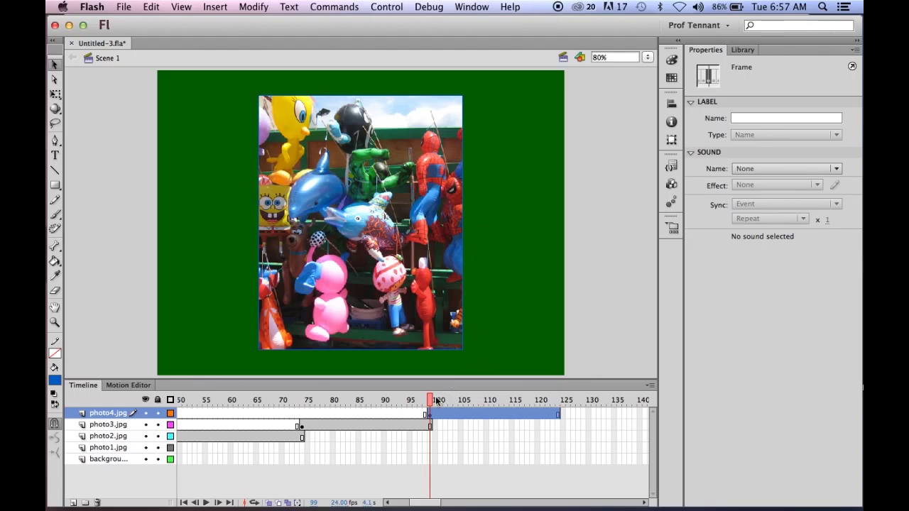
drag(429, 398, 138, 382)
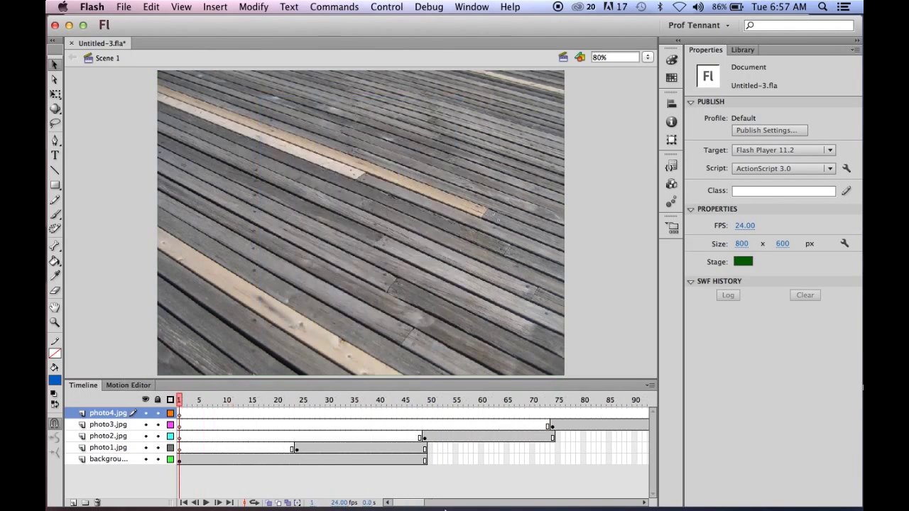
- Insert frames on the background layer through frame 124, then return to frame 1 to preview
click(425, 459)
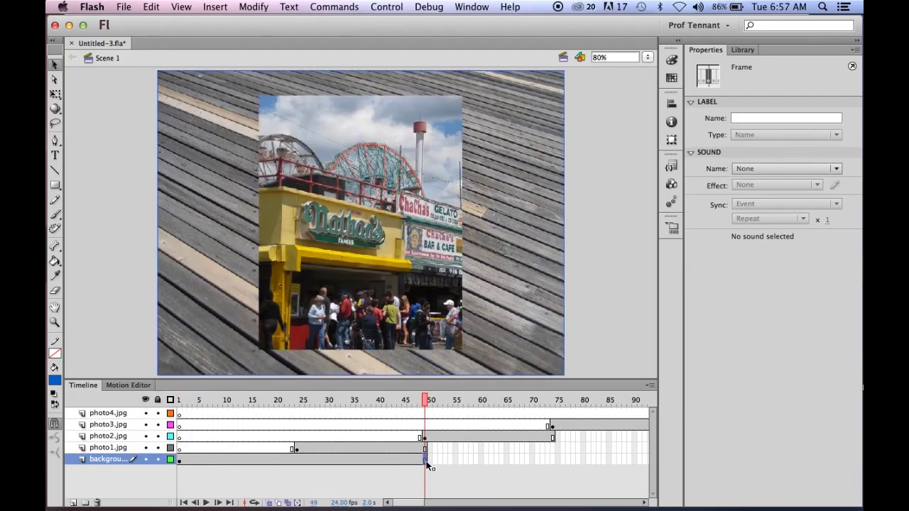
drag(414, 506, 436, 502)
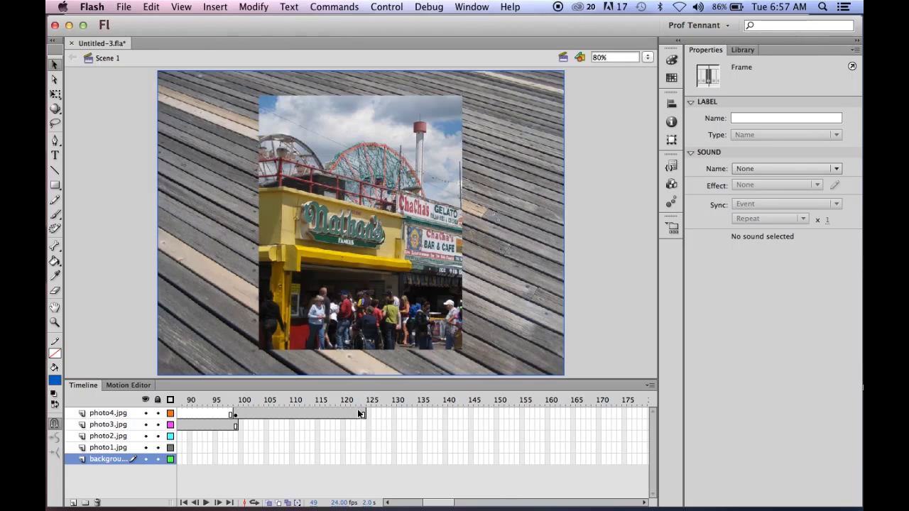
click(362, 460)
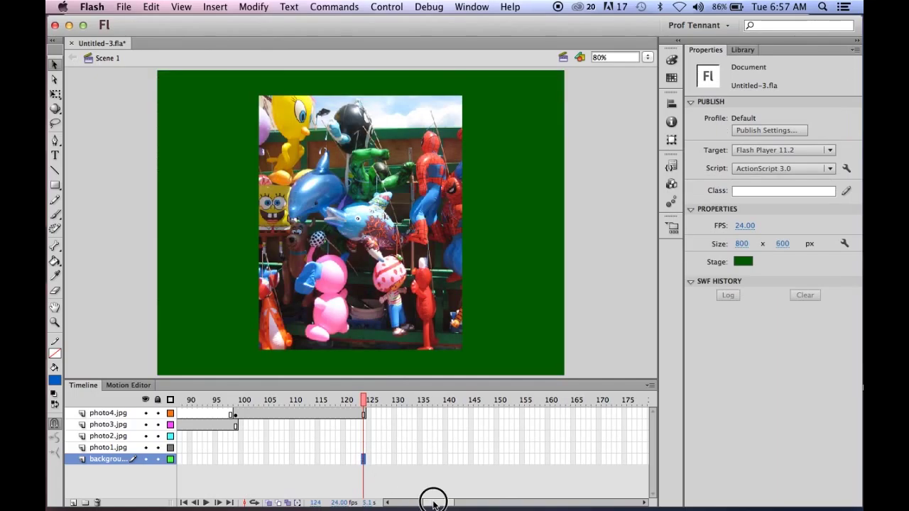
mouse_move(433, 503)
mouse_down()
mouse_move(400, 499)
mouse_move(433, 500)
mouse_up()
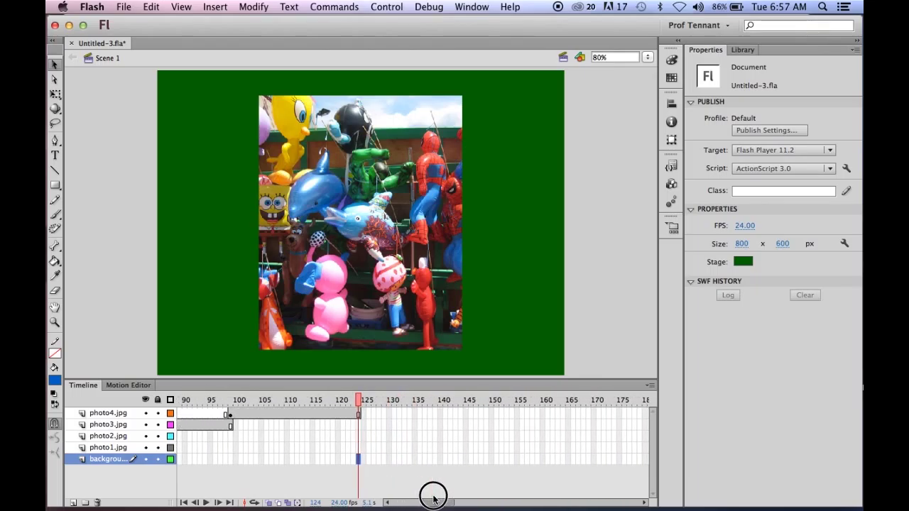
right_click(359, 460)
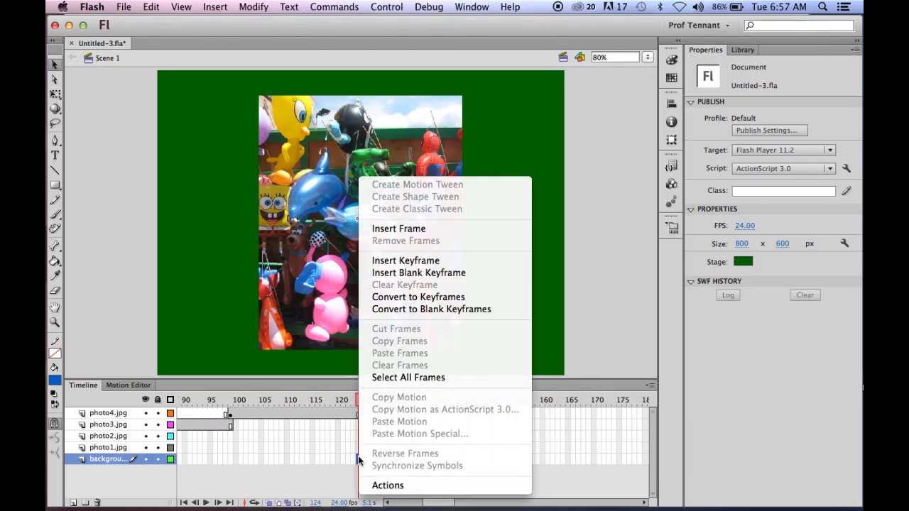
click(402, 231)
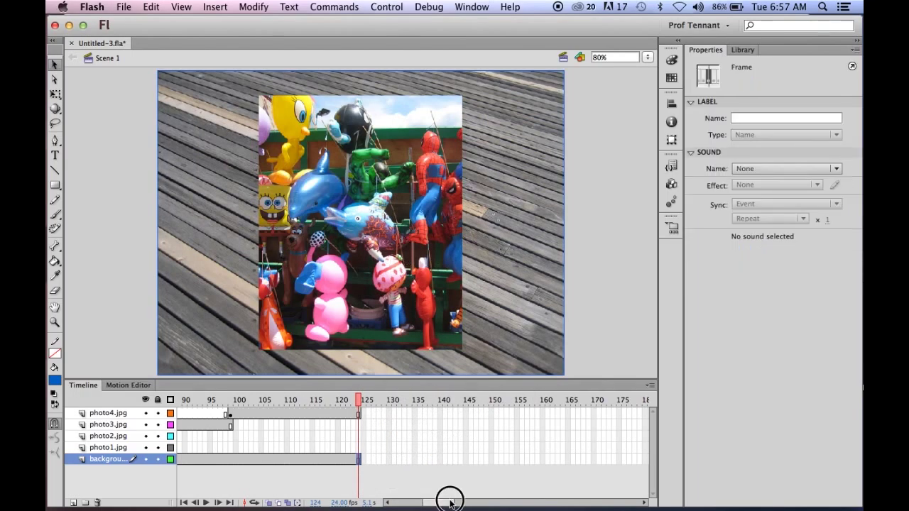
drag(450, 502, 382, 485)
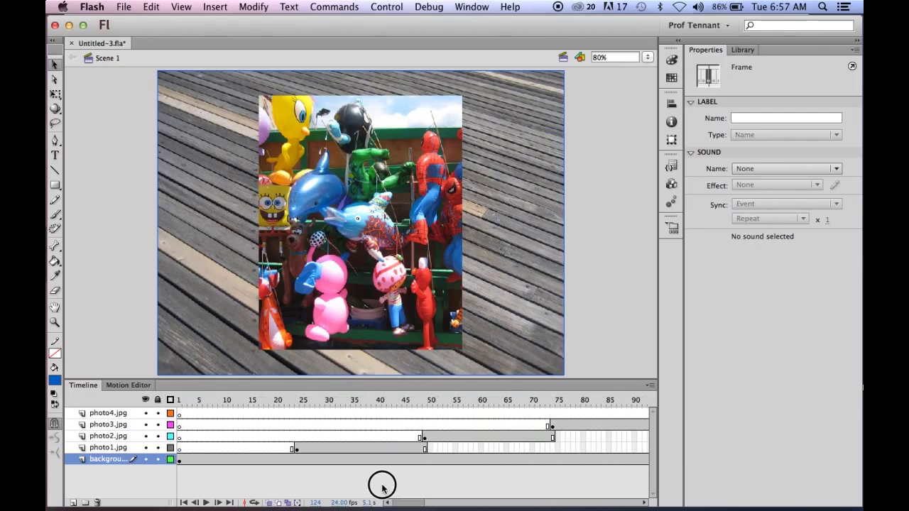
click(185, 405)
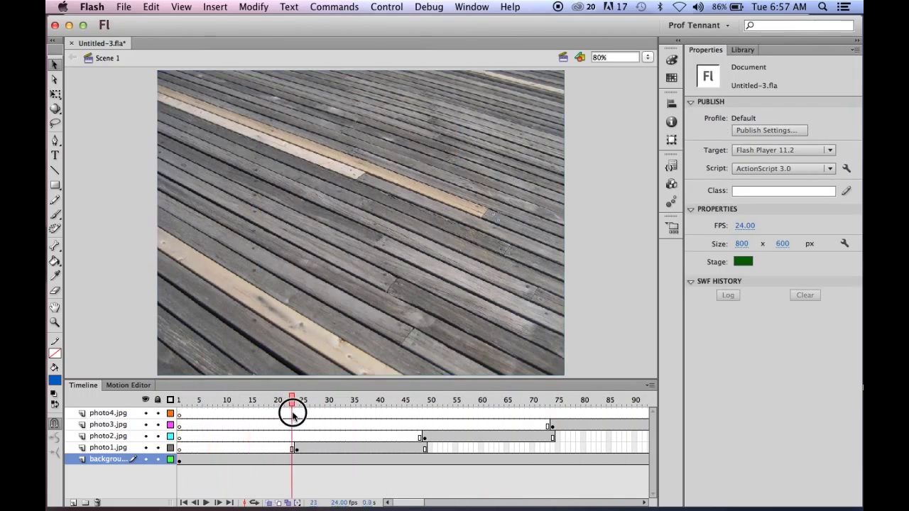